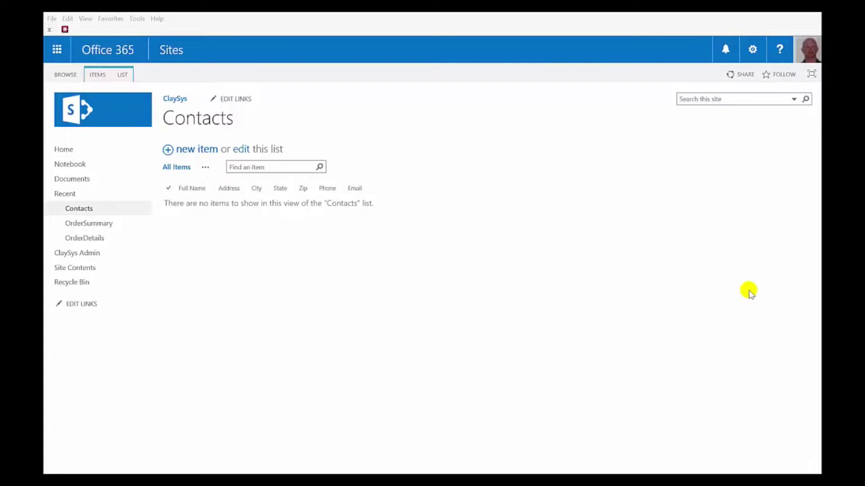
Select the empty Contacts list to reveal its list-level commands.
{"action": "left_click", "coordinate": [129, 82]}
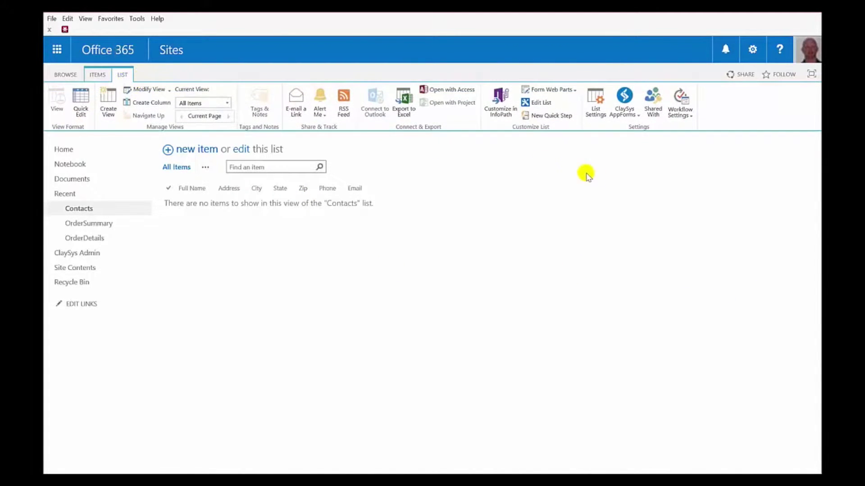
Open ContactsListForm through ClaySys AppForms > Manage ListForms, review it, then close the designer.
{"action": "left_click", "coordinate": [635, 118]}
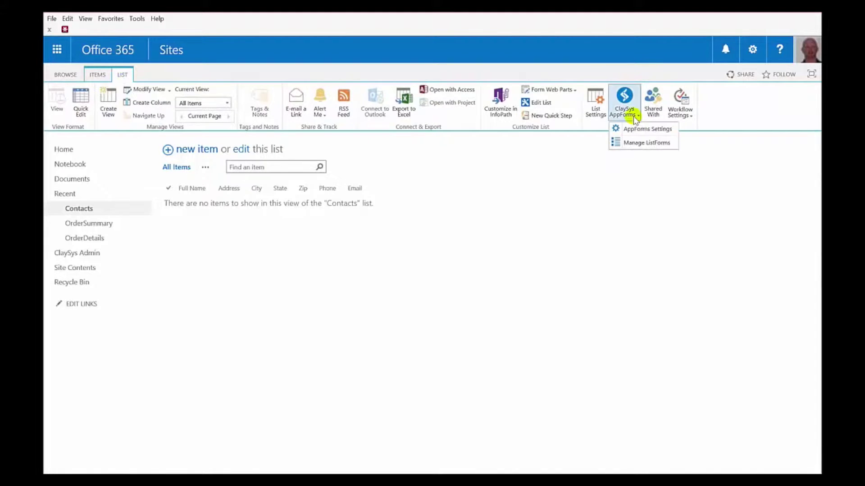
{"action": "left_click", "coordinate": [640, 143]}
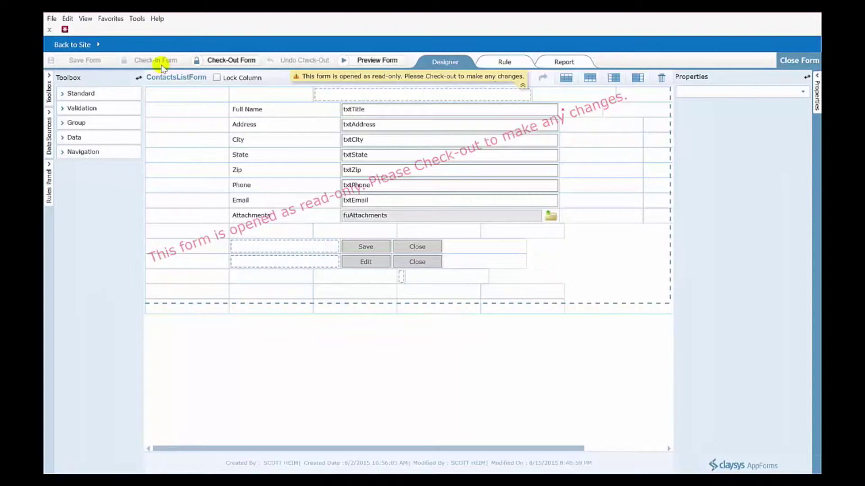
{"action": "left_click", "coordinate": [798, 63]}
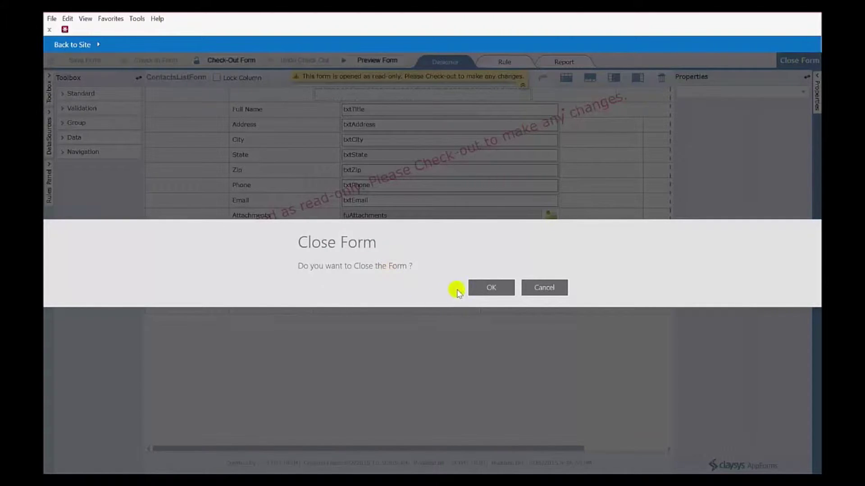
Confirm closing the form and launch the ClaySys AppForms app from Site Contents.
{"action": "left_click", "coordinate": [499, 287]}
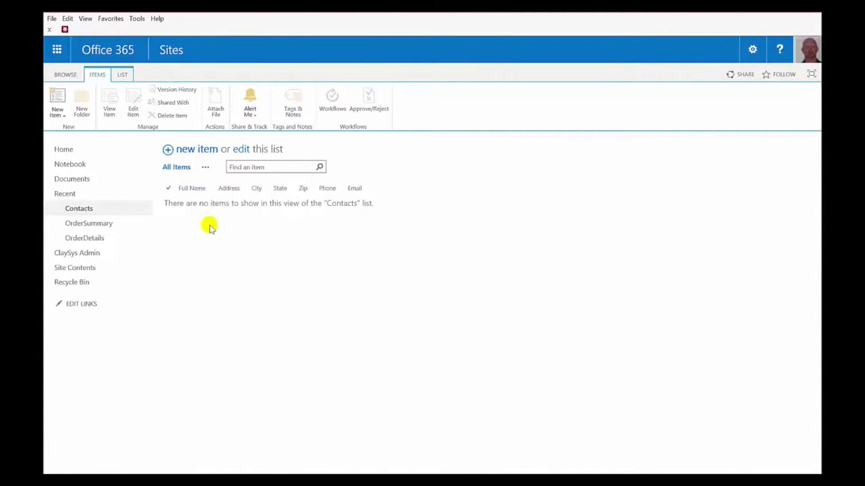
{"action": "left_click", "coordinate": [86, 269]}
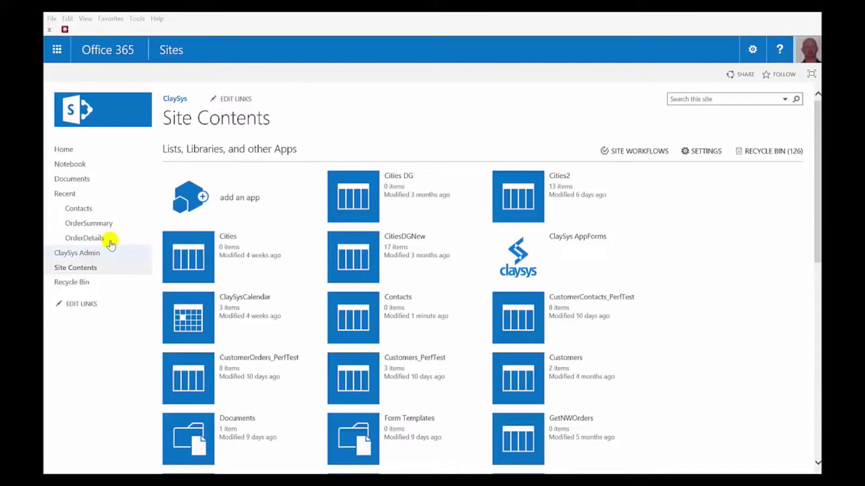
{"action": "left_click", "coordinate": [523, 271]}
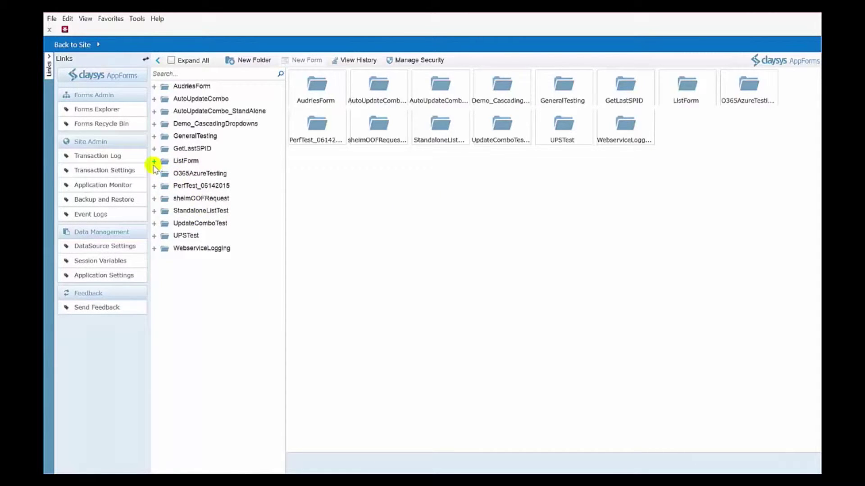
Open the ConmtactsListAddItems form under ListForm > Contacts with Edit Form.
{"action": "left_click", "coordinate": [154, 161]}
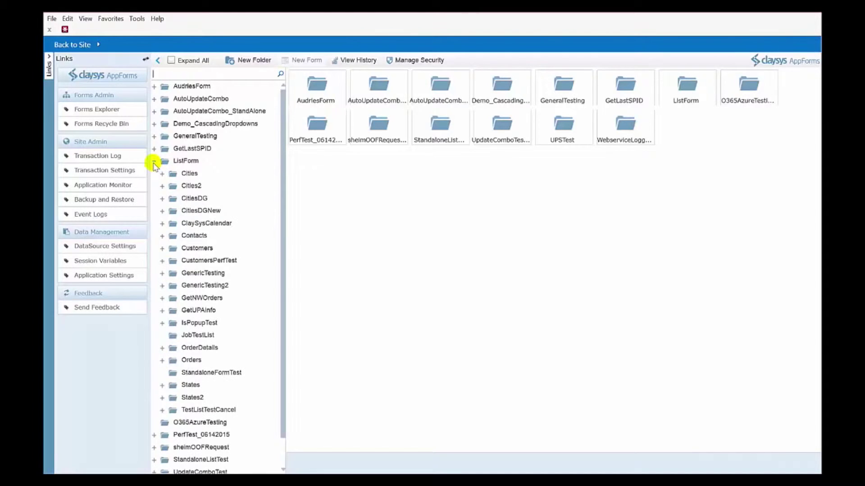
{"action": "left_click", "coordinate": [180, 236]}
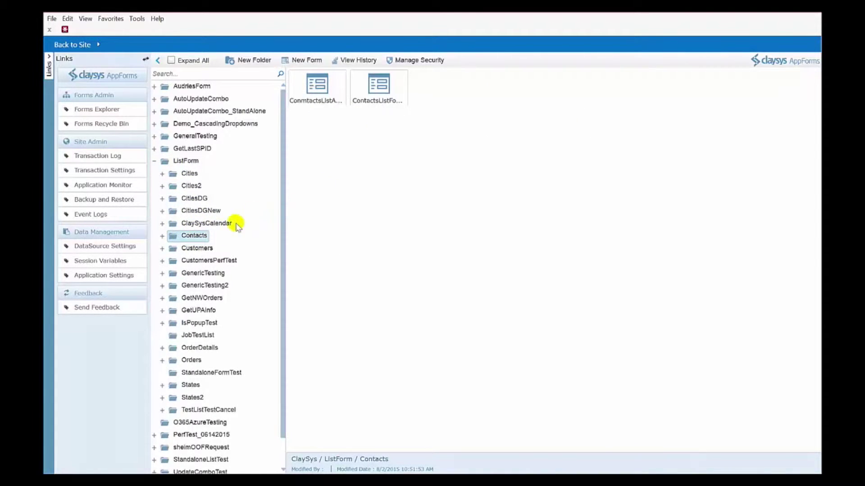
{"action": "left_click", "coordinate": [162, 236]}
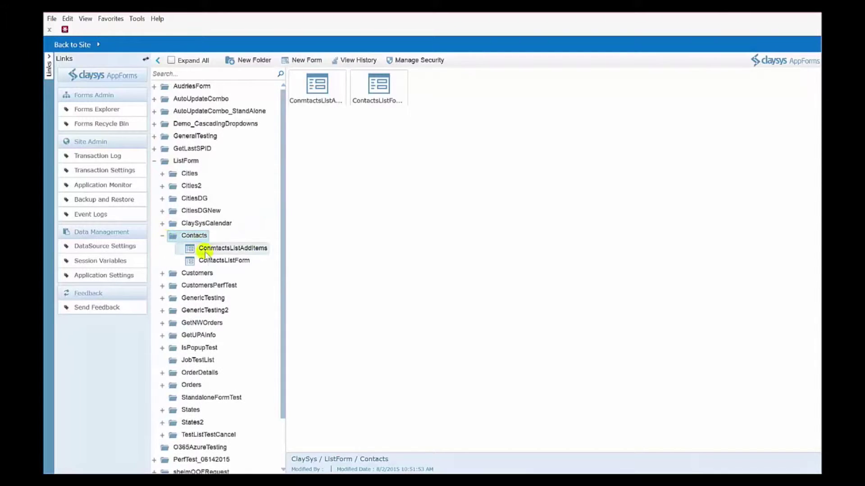
{"action": "right_click", "coordinate": [250, 249]}
{"action": "left_click", "coordinate": [285, 257]}
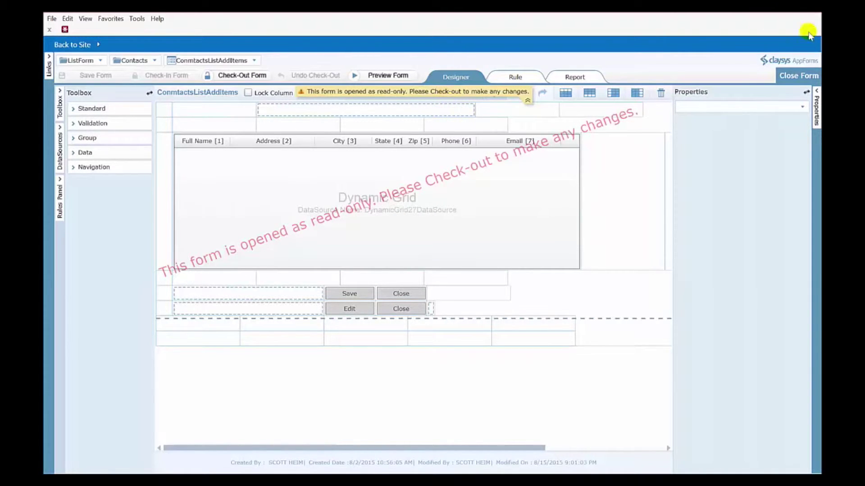
Close the designer and open the Contacts list's AppForms Settings to change its new-item form.
{"action": "left_click", "coordinate": [792, 77]}
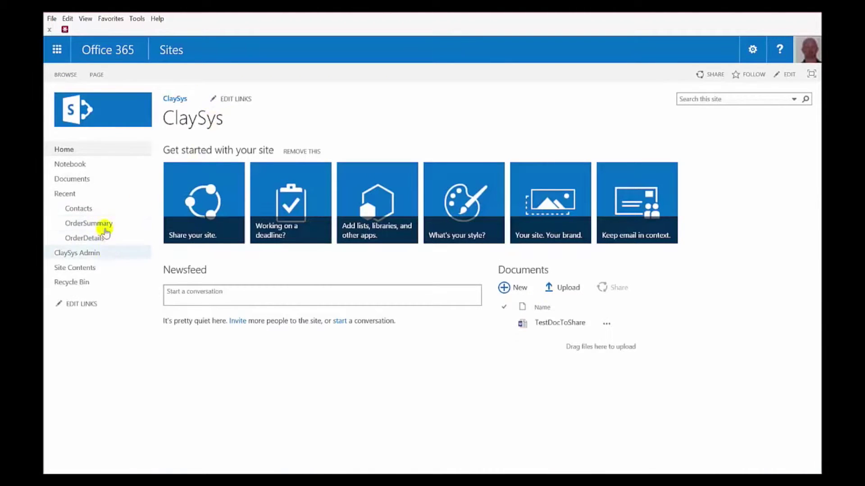
{"action": "left_click", "coordinate": [82, 207]}
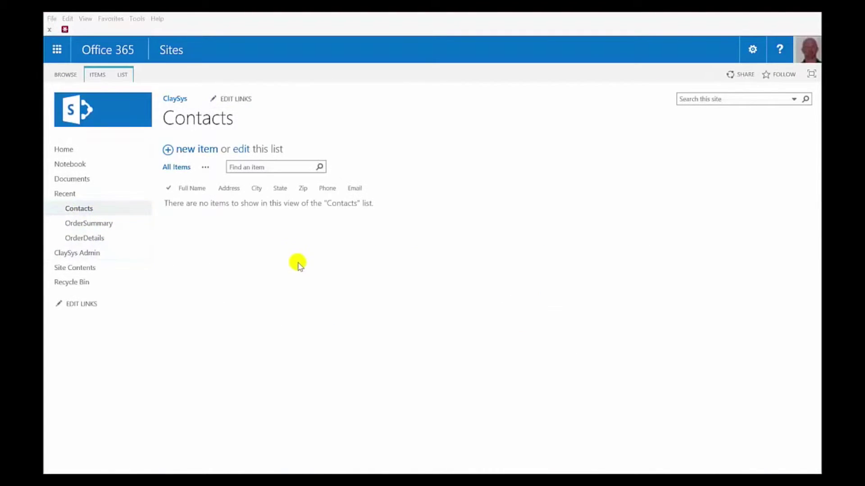
{"action": "left_click", "coordinate": [125, 77]}
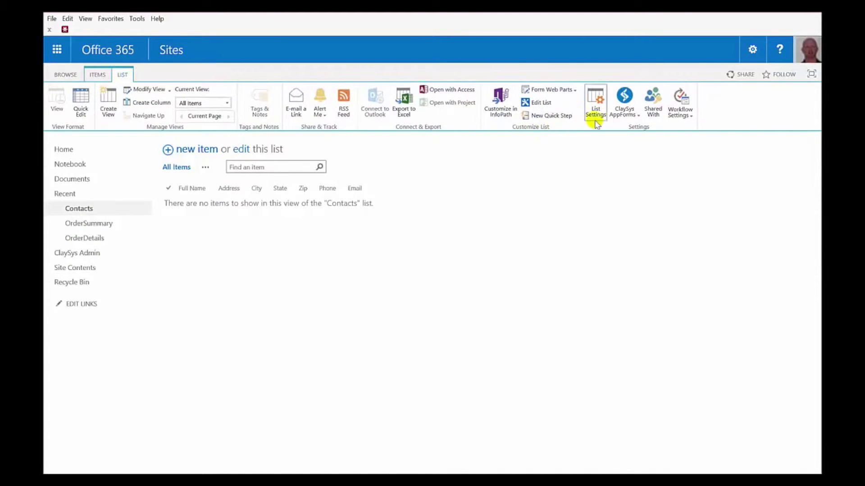
{"action": "left_click", "coordinate": [624, 113]}
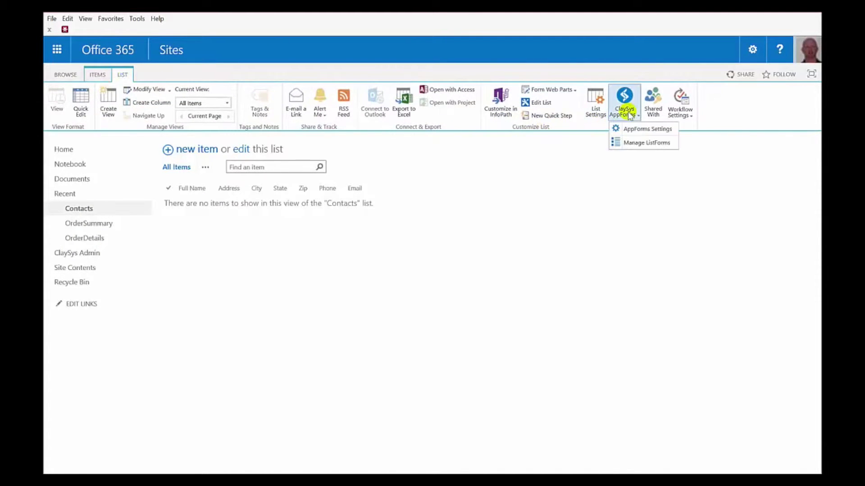
{"action": "left_click", "coordinate": [648, 129]}
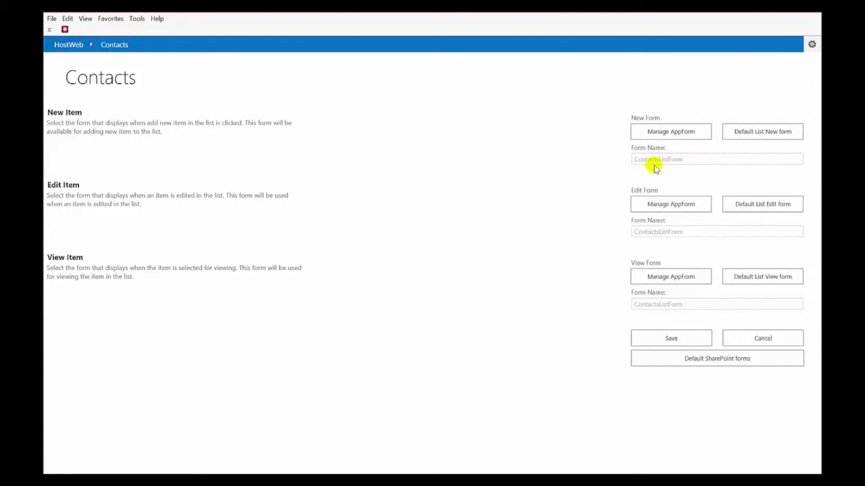
{"action": "left_click", "coordinate": [674, 135]}
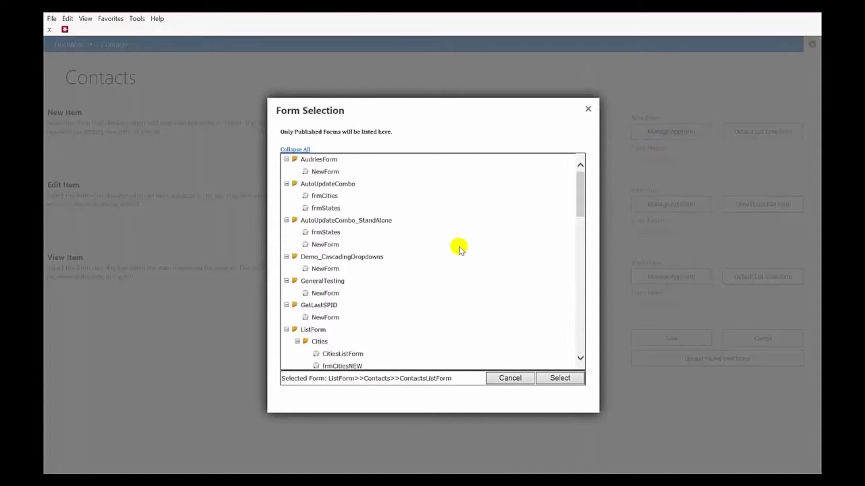
Assign ConmtactsListAddItems as the Contacts new-item form and save the settings.
{"action": "scroll", "coordinate": [457, 248], "scroll_direction": "down", "scroll_amount": 2}
{"action": "scroll", "coordinate": [455, 247], "scroll_direction": "down", "scroll_amount": 5}
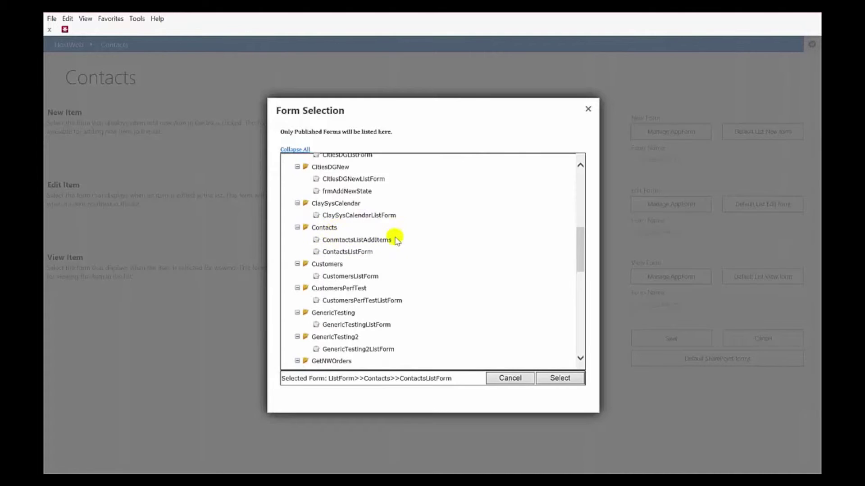
{"action": "left_click", "coordinate": [374, 242]}
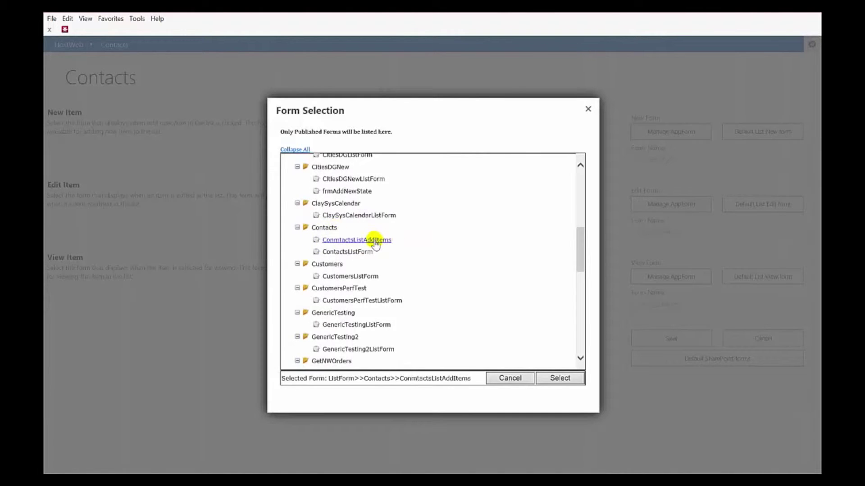
{"action": "left_click", "coordinate": [563, 381]}
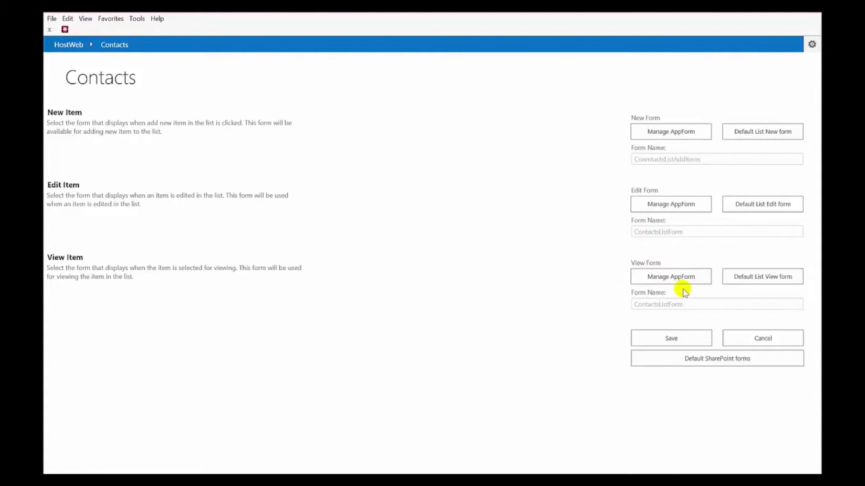
{"action": "left_click", "coordinate": [671, 340]}
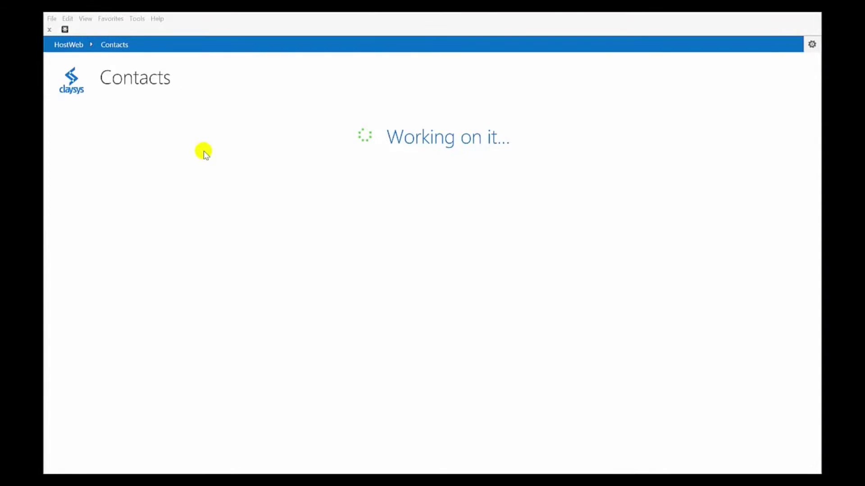
Fill the first grid row with a contact's full name, street address, city, state and zip.
{"action": "mouse_move", "coordinate": [276, 188]}
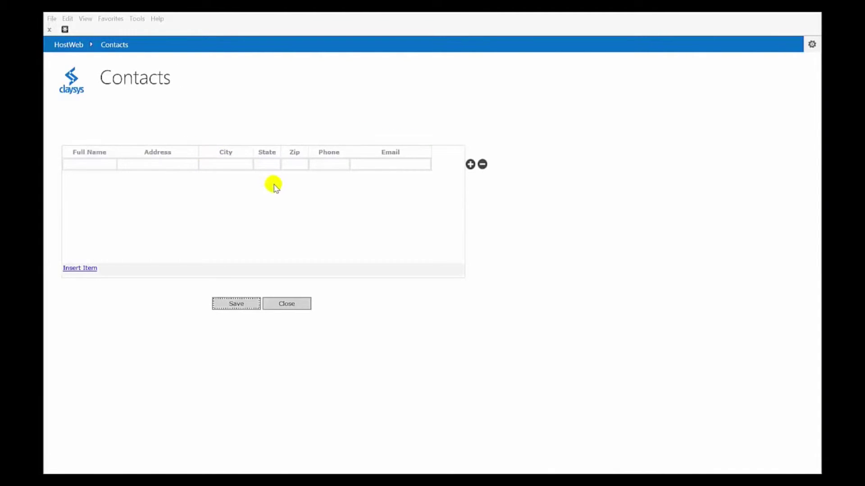
{"action": "left_click", "coordinate": [107, 165]}
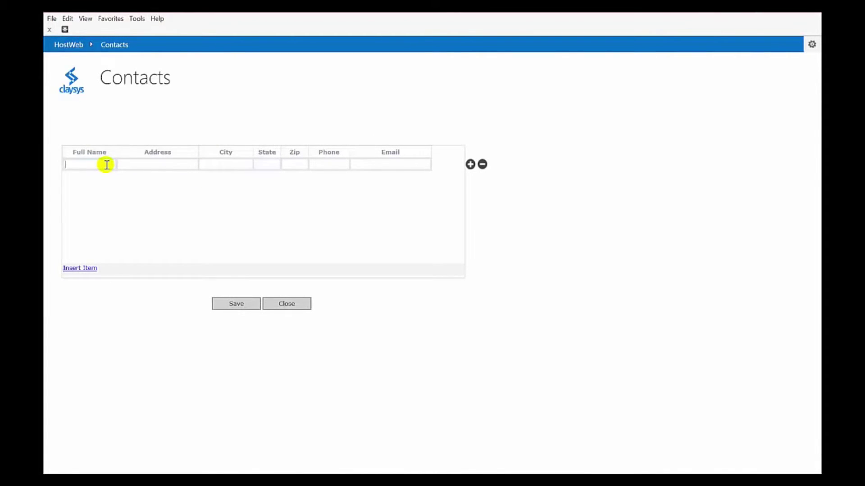
{"action": "type", "text": "Jeff Gordon"}
{"action": "key", "text": "Tab"}
{"action": "type", "text": "123 MASCAR Wa"}
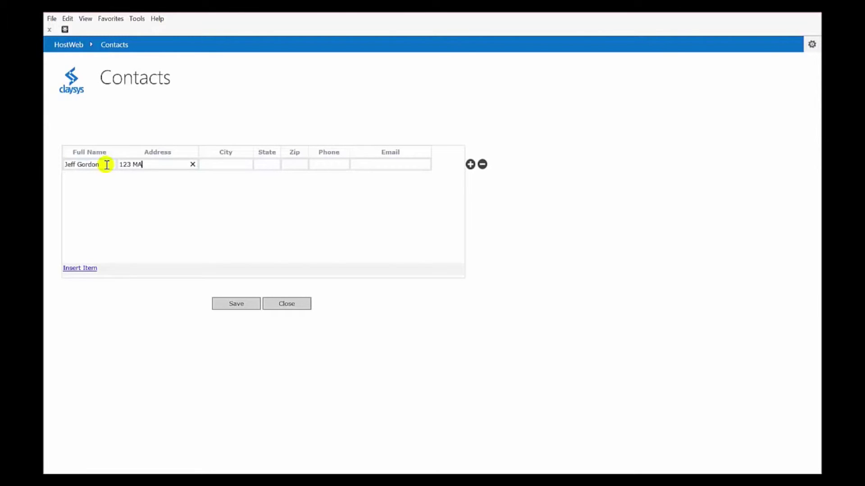
{"action": "key", "text": "BackSpace"}
{"action": "key", "text": "BackSpace"}
{"action": "key", "text": "BackSpace"}
{"action": "key", "text": "BackSpace"}
{"action": "key", "text": "BackSpace"}
{"action": "key", "text": "BackSpace"}
{"action": "key", "text": "BackSpace"}
{"action": "key", "text": "BackSpace"}
{"action": "key", "text": "BackSpace"}
{"action": "type", "text": "NASCAR Way"}
{"action": "key", "text": "Tab"}
{"action": "type", "text": "Concord"}
{"action": "key", "text": "Tab"}
{"action": "type", "text": "NC"}
{"action": "key", "text": "Tab"}
{"action": "type", "text": "28025"}
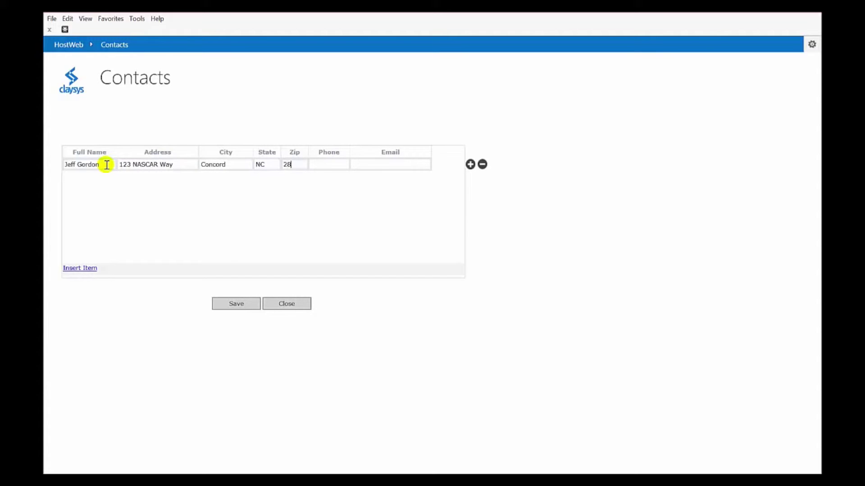
Insert a second row, fill in another contact's name and address details, and save both.
{"action": "left_click", "coordinate": [84, 269]}
{"action": "left_click", "coordinate": [96, 176]}
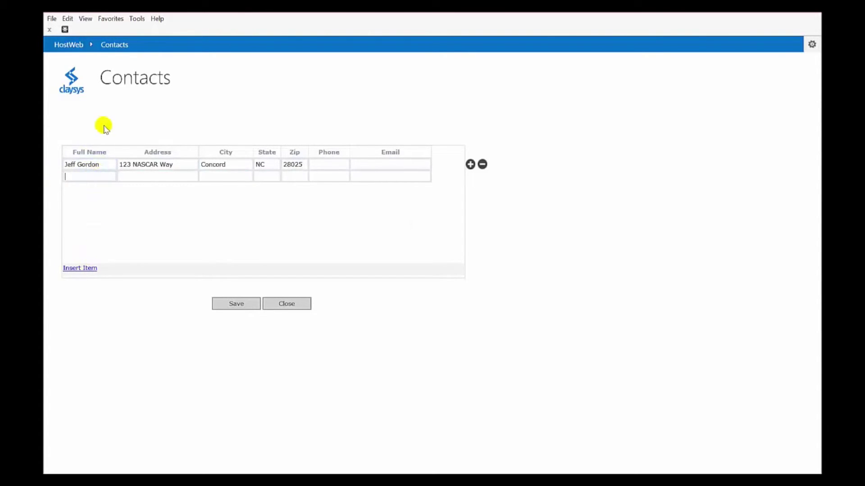
{"action": "type", "text": "Jimmy Johnson"}
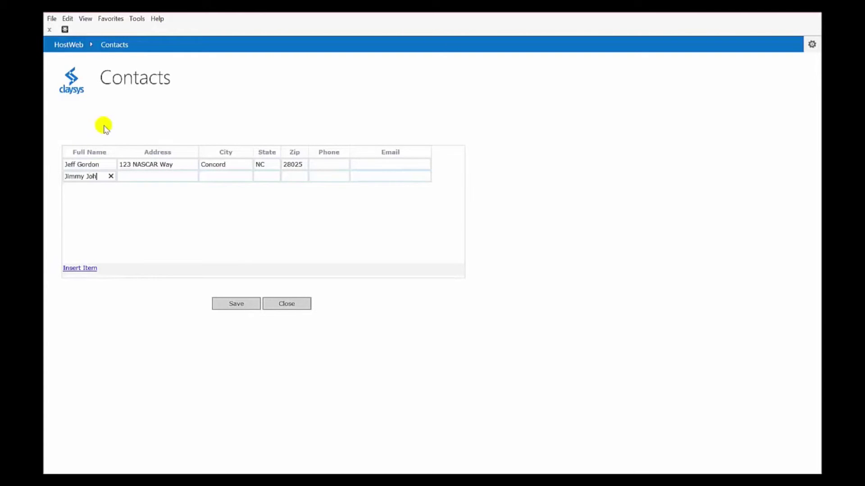
{"action": "key", "text": "Tab"}
{"action": "type", "text": "123 NASCAR Way"}
{"action": "key", "text": "Tab"}
{"action": "type", "text": "Coinco"}
{"action": "key", "text": "BackSpace"}
{"action": "key", "text": "BackSpace"}
{"action": "key", "text": "BackSpace"}
{"action": "key", "text": "BackSpace"}
{"action": "type", "text": "n"}
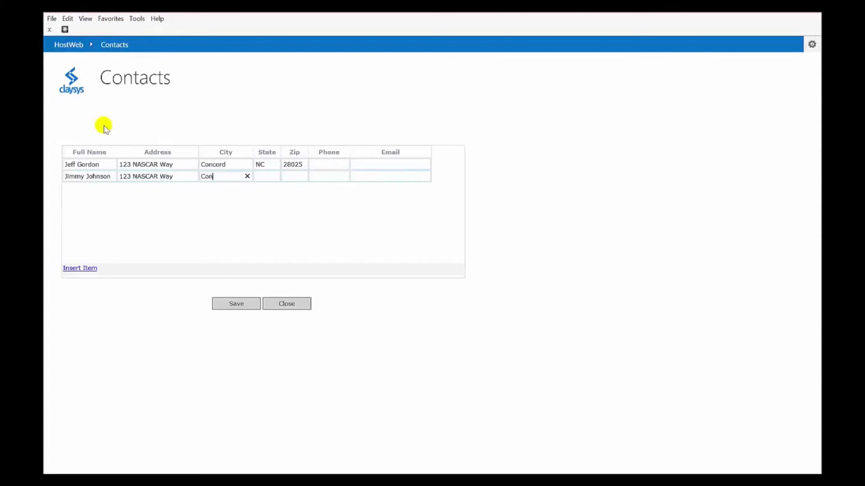
{"action": "type", "text": "cord"}
{"action": "key", "text": "Tab"}
{"action": "type", "text": "NC"}
{"action": "key", "text": "Tab"}
{"action": "type", "text": "28025"}
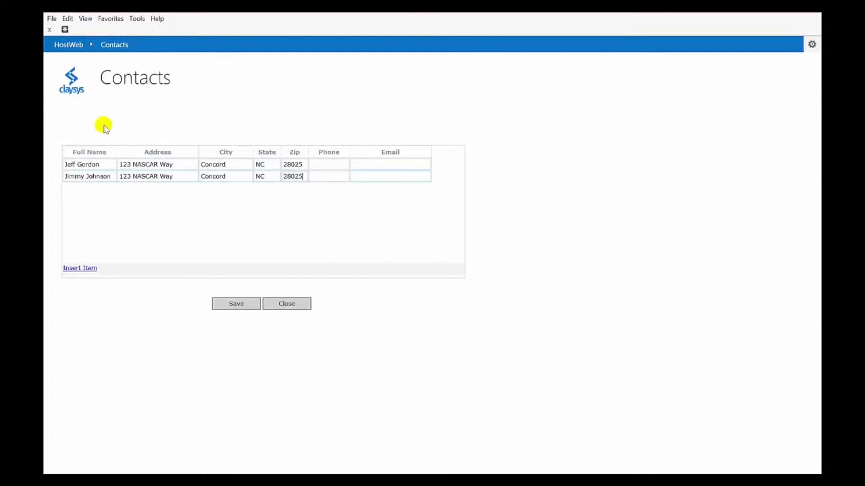
{"action": "left_click", "coordinate": [239, 304]}
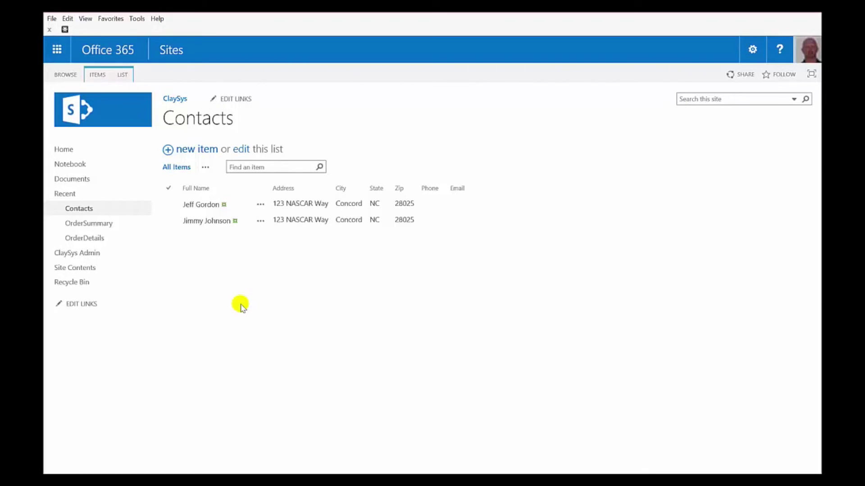
Edit the second contact, change the address ending from Way to Drive, and save.
{"action": "left_click", "coordinate": [261, 223]}
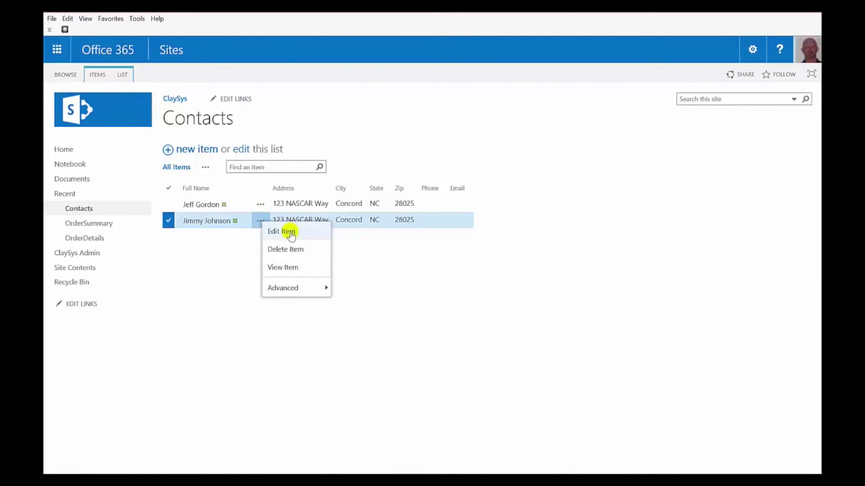
{"action": "left_click", "coordinate": [291, 233]}
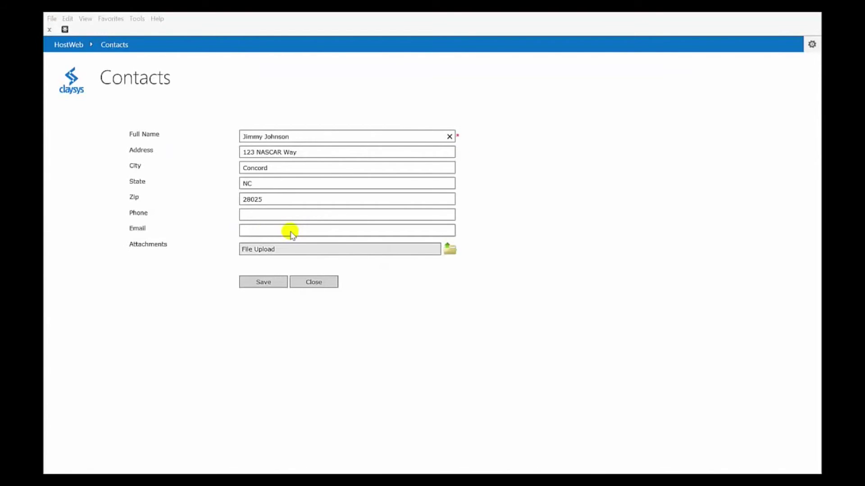
{"action": "left_click", "coordinate": [304, 153]}
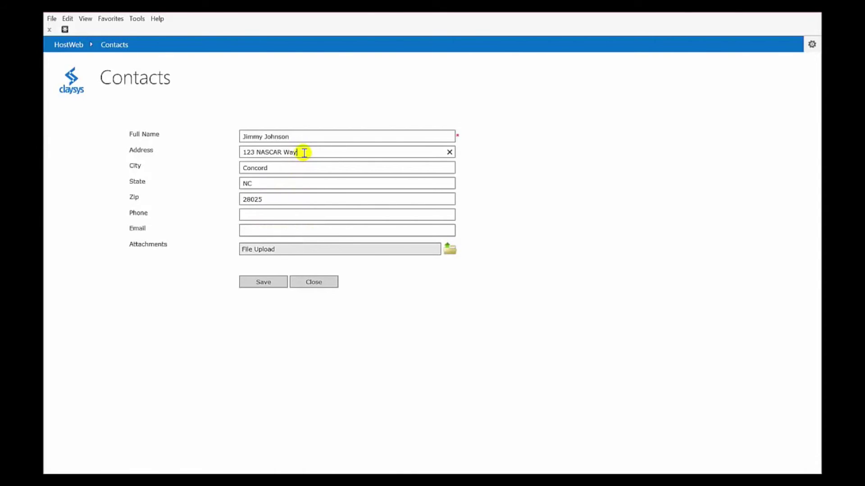
{"action": "key", "text": "BackSpace"}
{"action": "key", "text": "BackSpace"}
{"action": "key", "text": "BackSpace"}
{"action": "type", "text": "Drive"}
{"action": "left_click", "coordinate": [263, 285]}
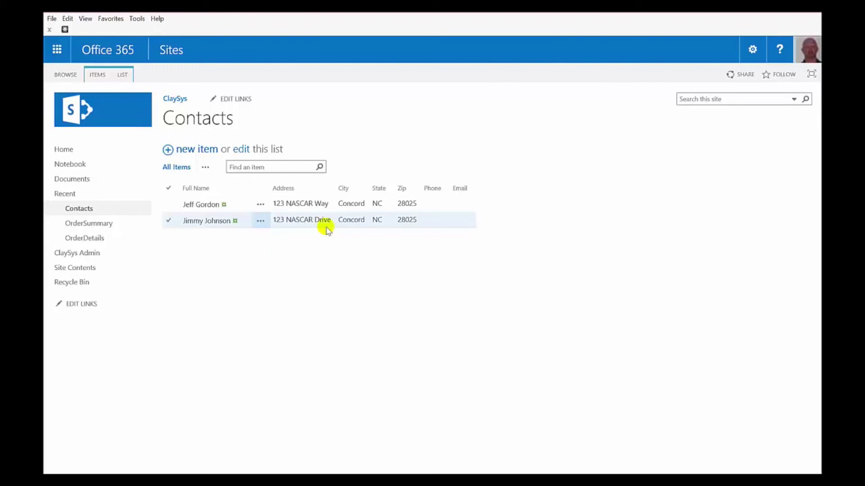
Open ClaySys AppForms > AppForms Settings from the Contacts list's LIST ribbon.
{"action": "left_click", "coordinate": [124, 75]}
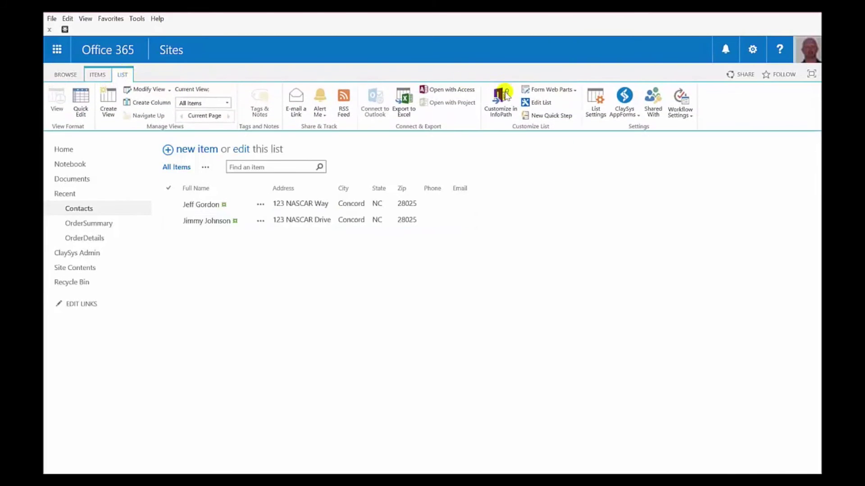
{"action": "left_click", "coordinate": [624, 112]}
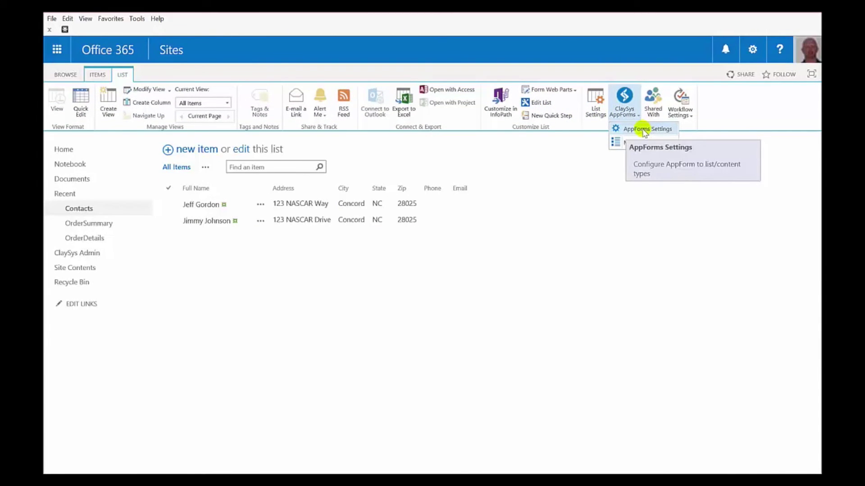
{"action": "left_click", "coordinate": [644, 130]}
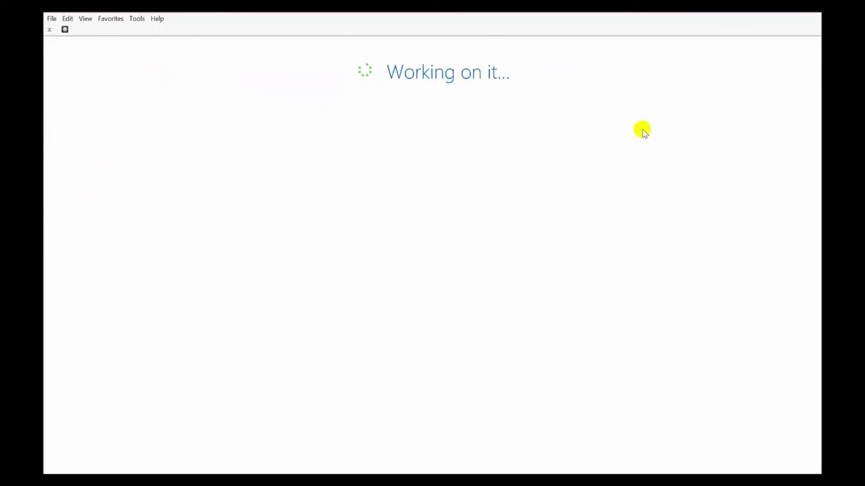